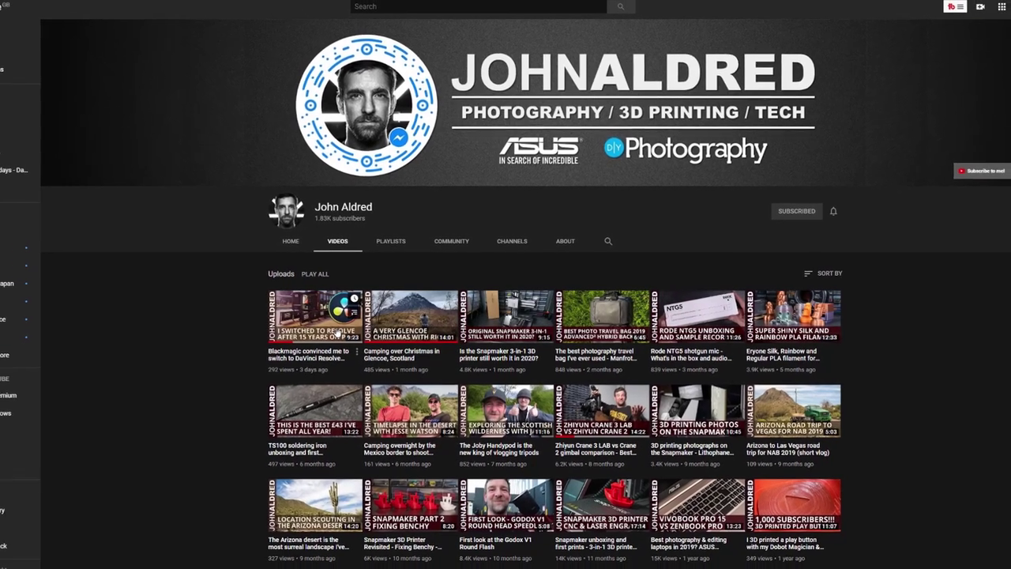
Open the channel's first video, the one about switching from Premiere Pro to DaVinci Resolve.
click(338, 332)
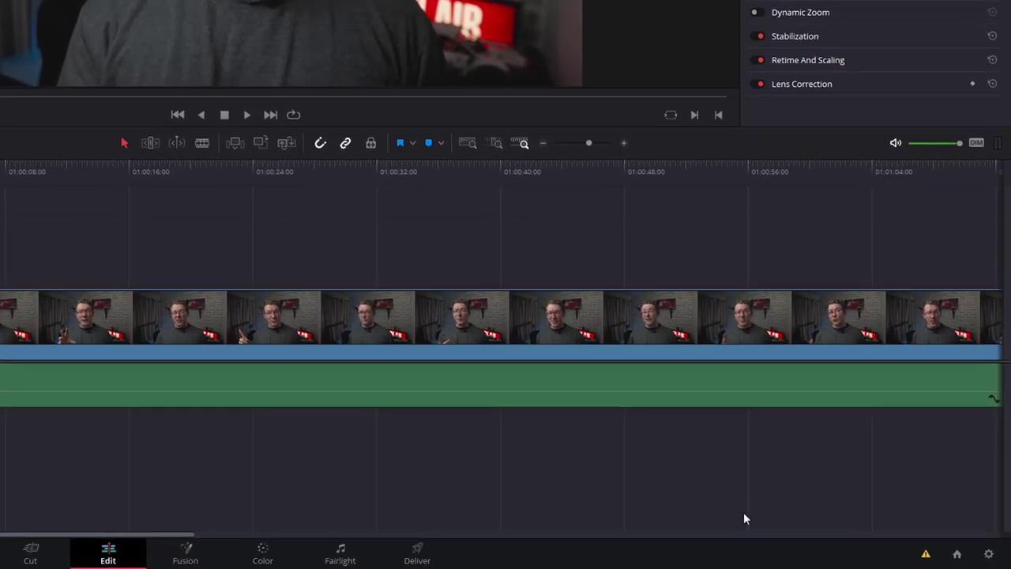
click(988, 553)
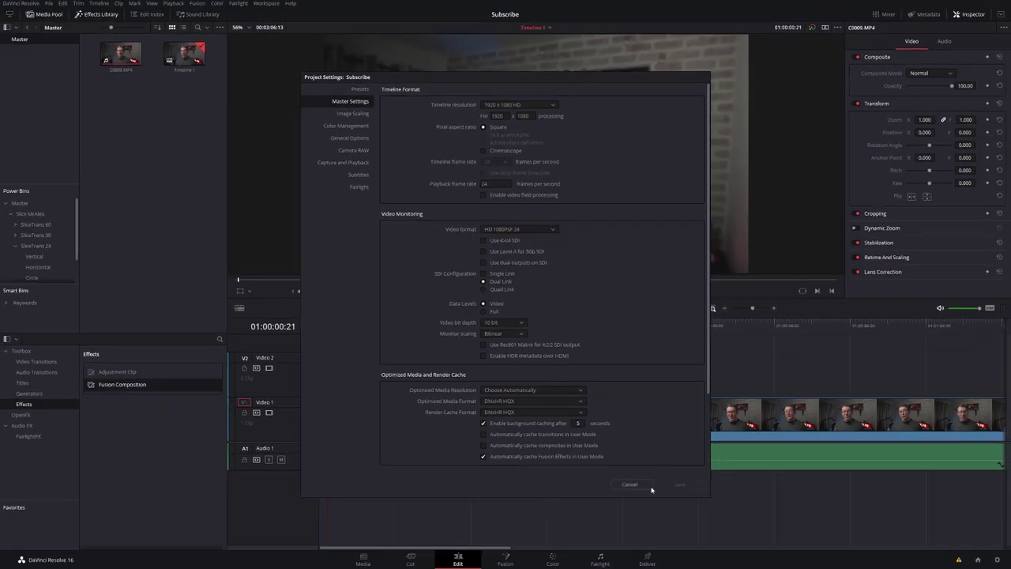
click(630, 484)
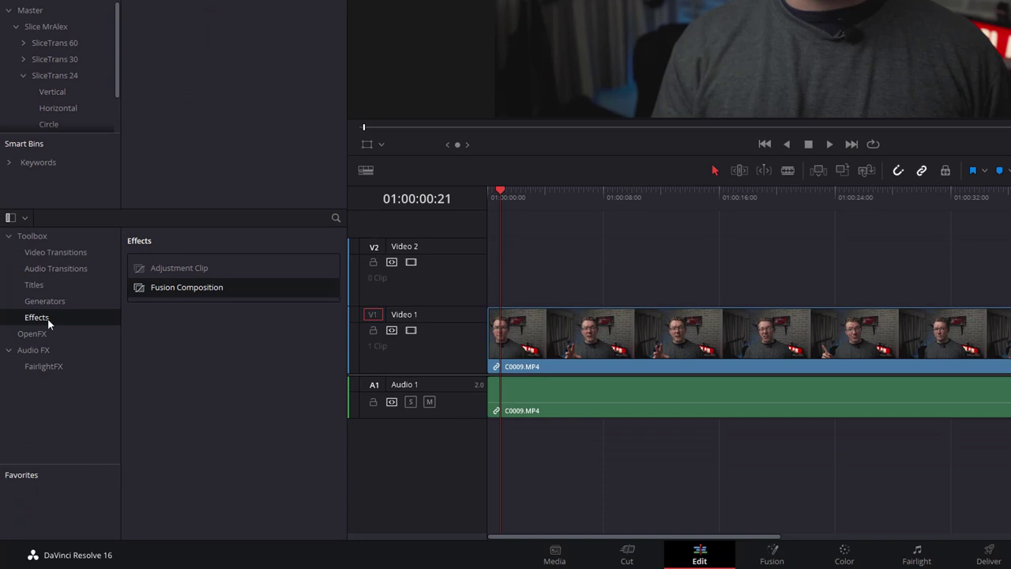
Place a Fusion Composition clip on Video 2, lengthen it to 10:13, and open the Fusion page.
drag(176, 292, 502, 274)
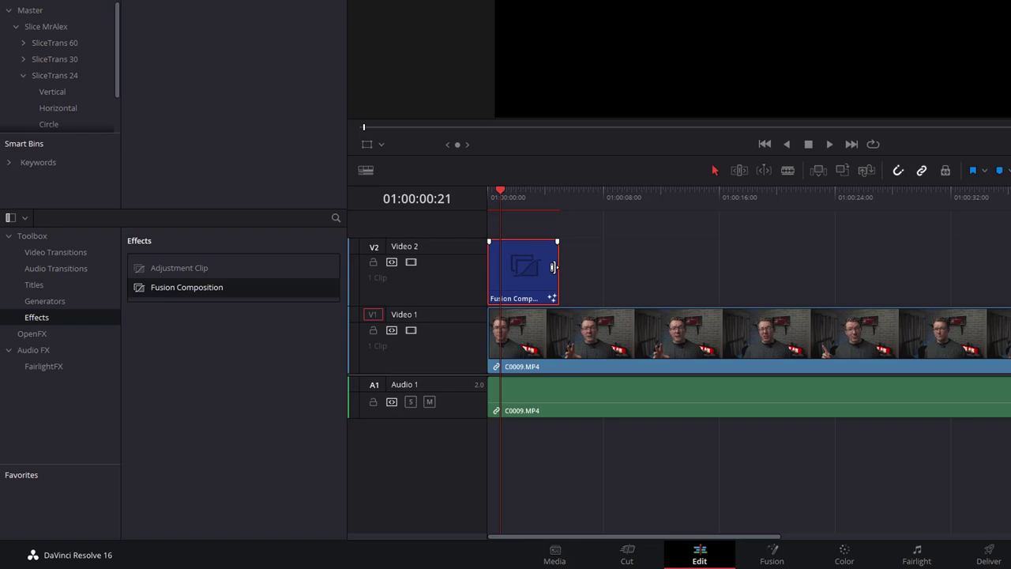
drag(553, 267, 639, 267)
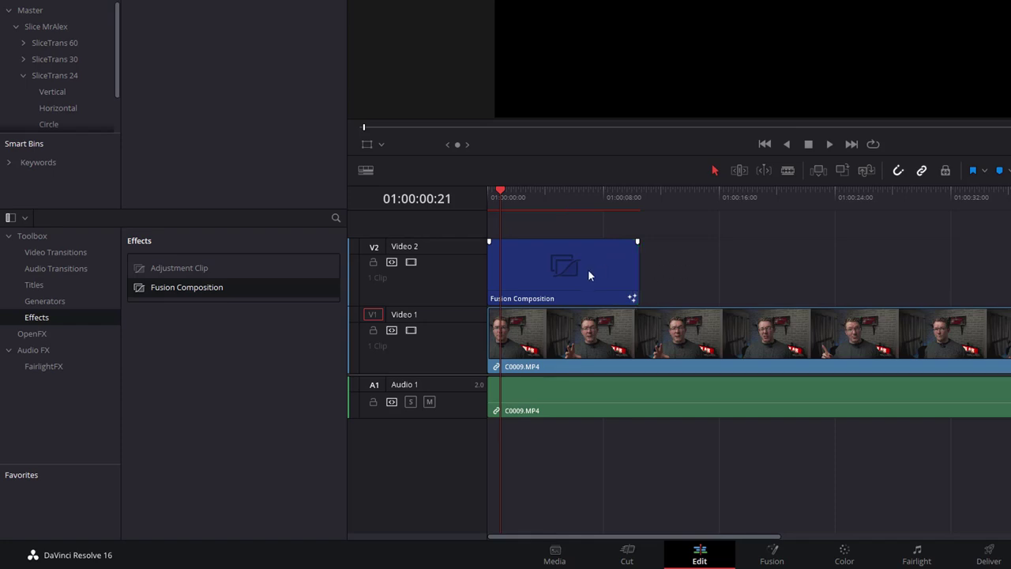
click(772, 553)
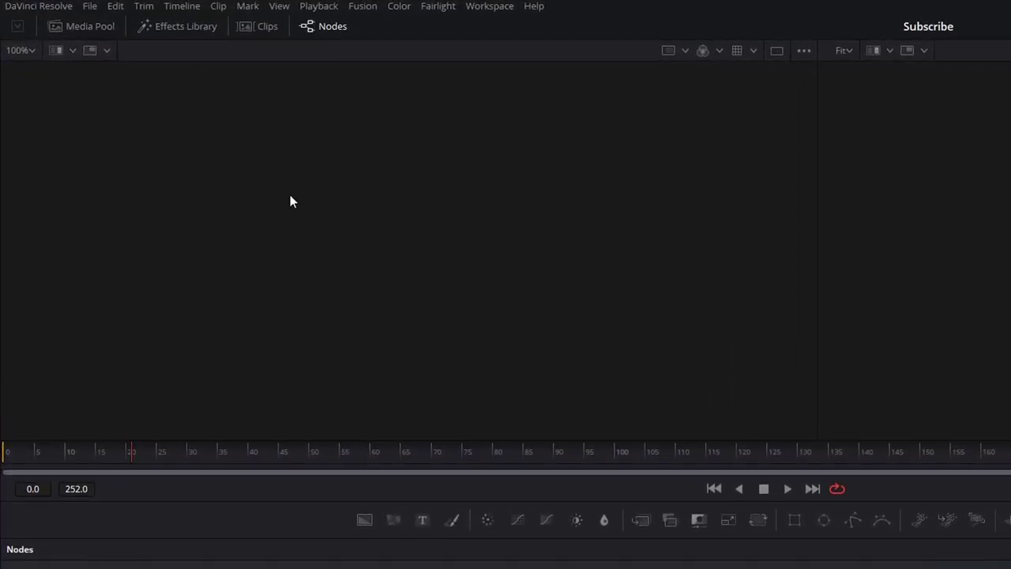
Nudge the MediaOut1 node slightly down and left in the node editor.
click(246, 30)
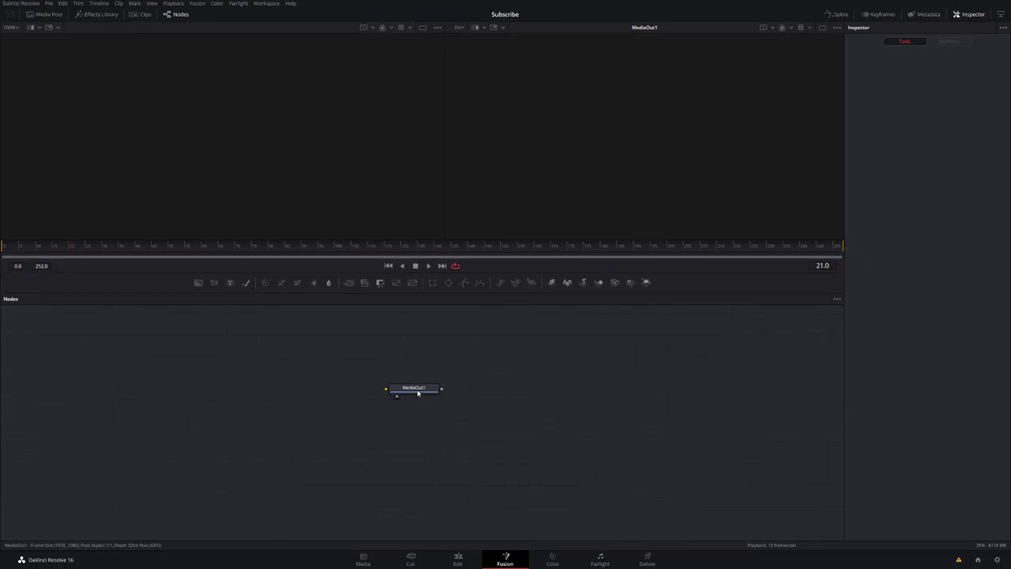
drag(418, 393, 413, 400)
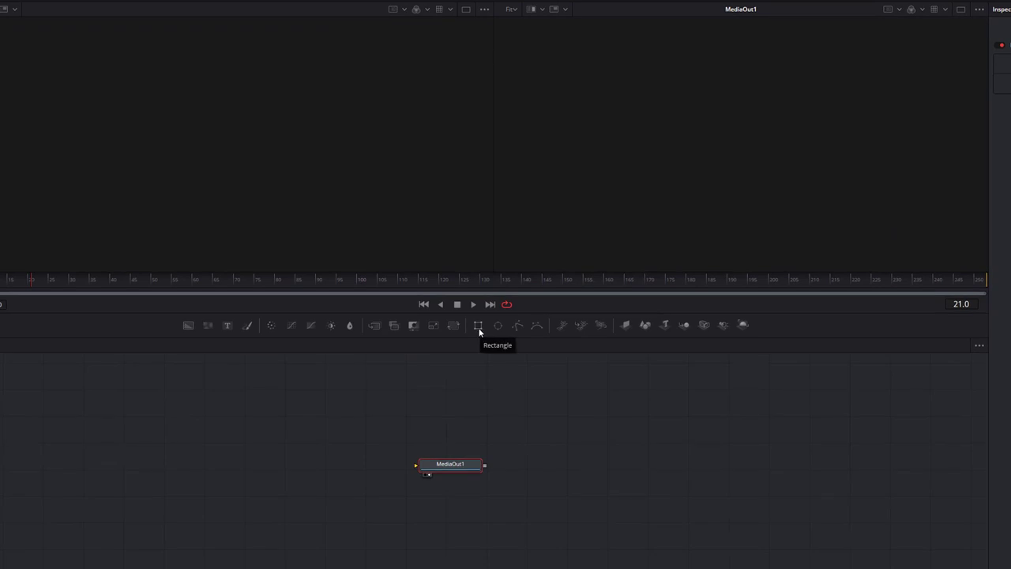
Add Rectangle1 and Background1 nodes, mask Background1 with Rectangle1, and select Background1.
drag(478, 330, 217, 458)
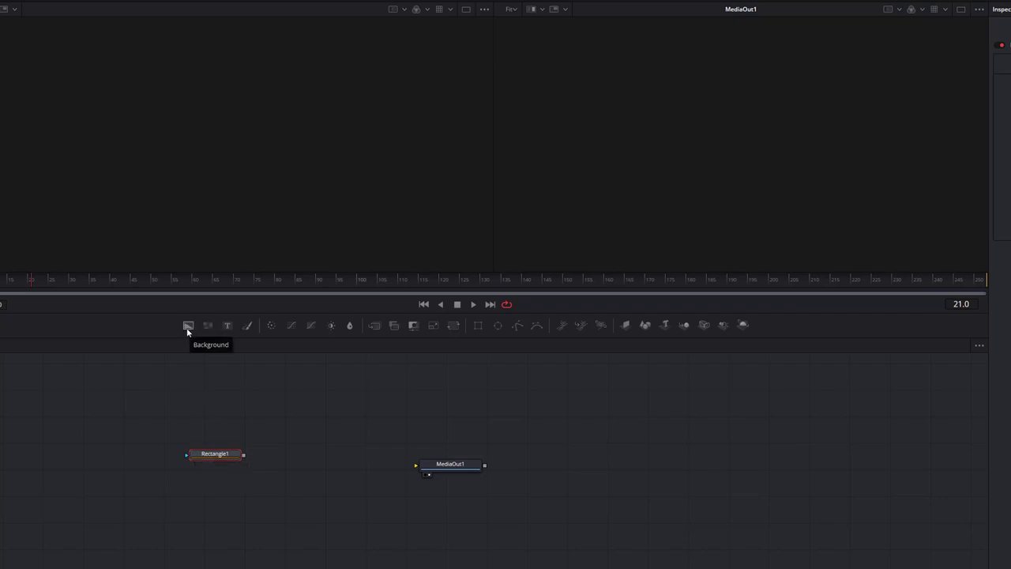
drag(187, 326, 292, 458)
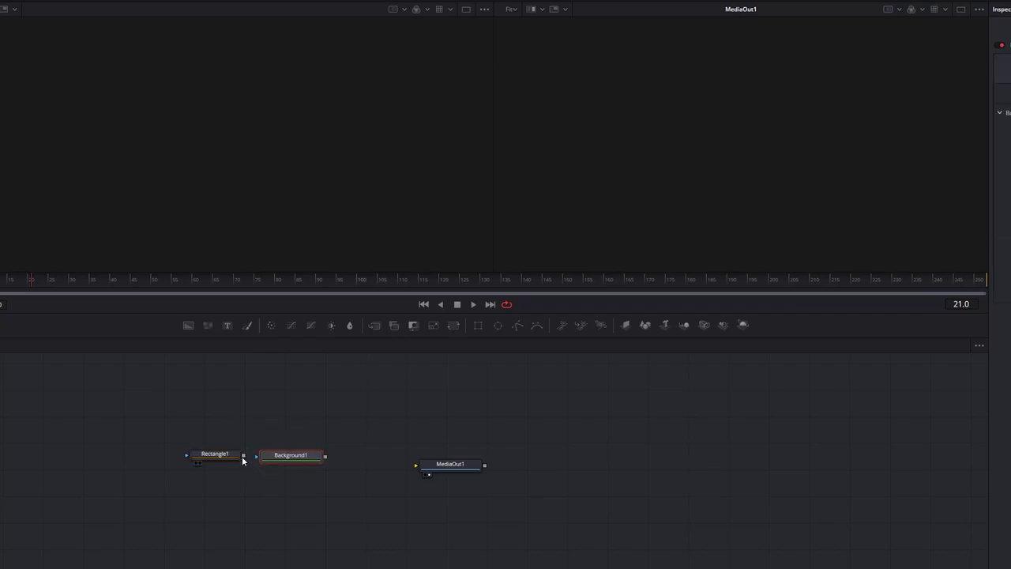
drag(243, 458, 450, 467)
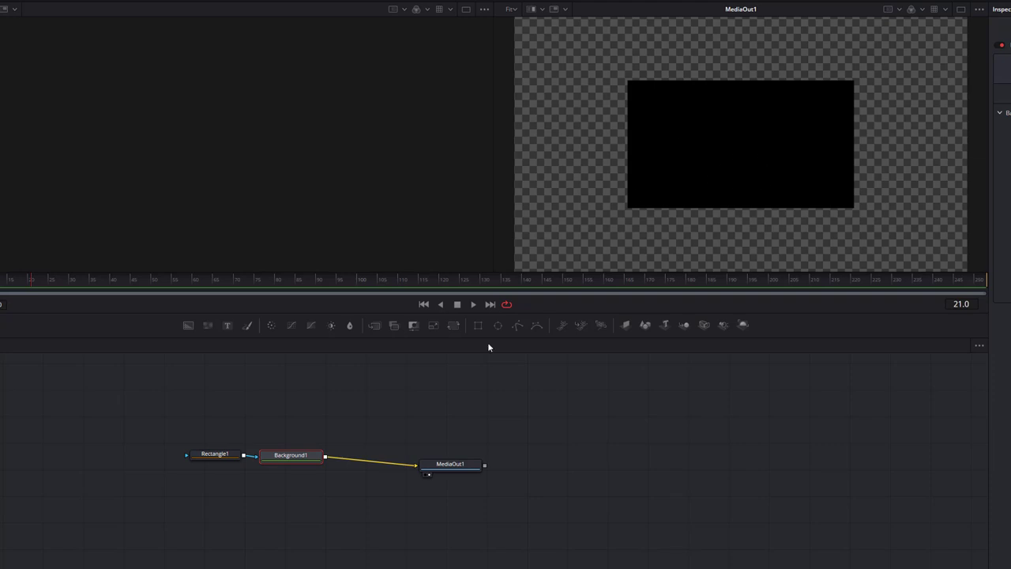
click(296, 458)
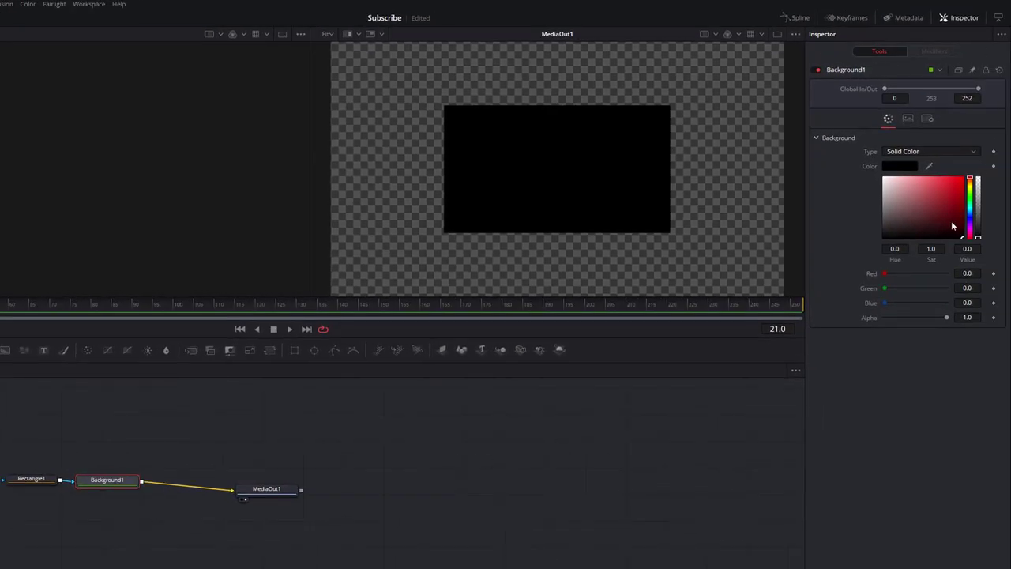
Make Background1 red and size Rectangle1 to 0.772 × 0.488 with a 0.323 corner radius.
mouse_move(951, 225)
mouse_down()
mouse_move(950, 198)
mouse_move(937, 222)
mouse_move(962, 184)
mouse_move(957, 192)
mouse_up()
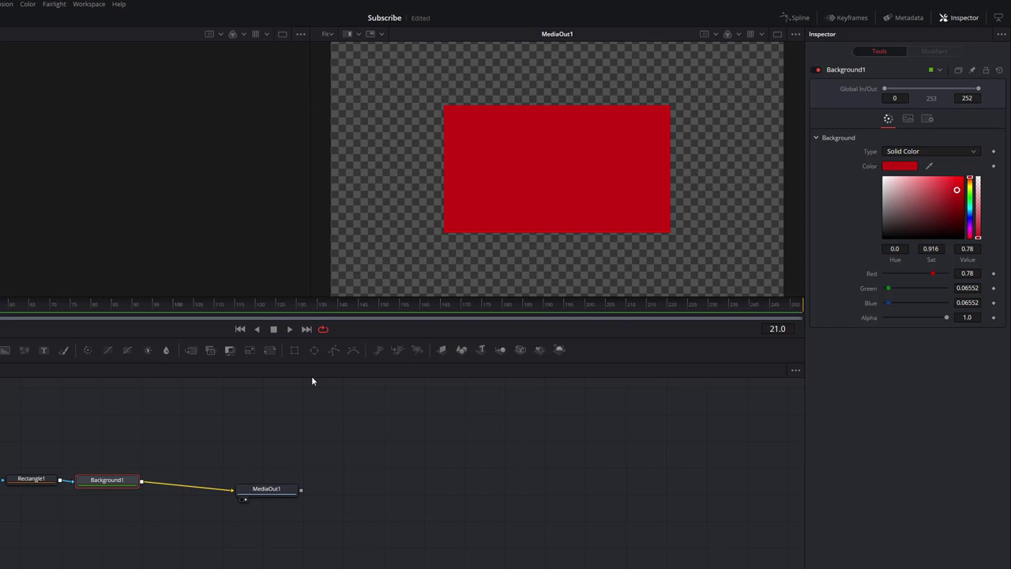
click(36, 480)
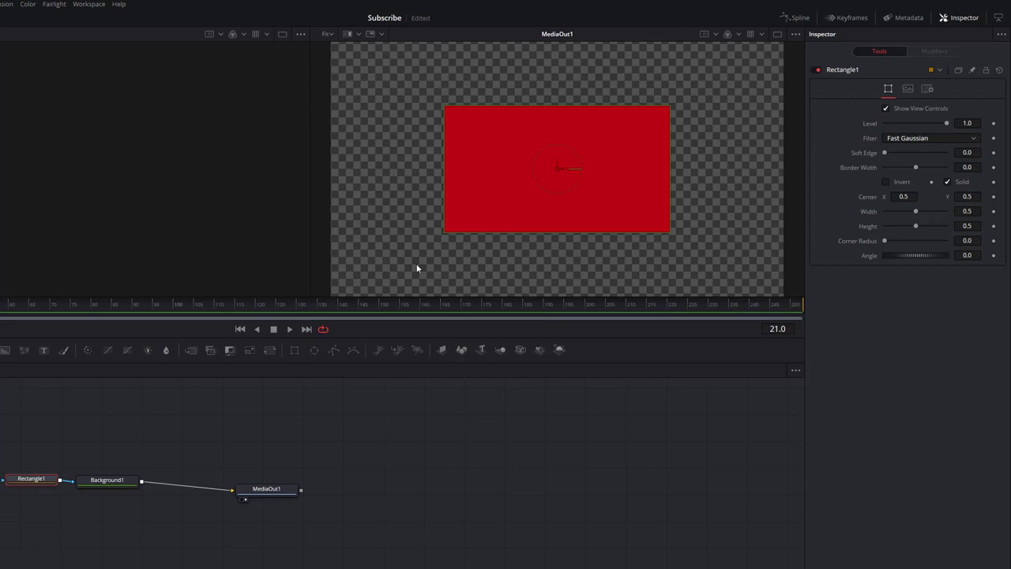
mouse_move(447, 233)
mouse_down()
mouse_move(434, 239)
mouse_move(443, 249)
mouse_move(432, 231)
mouse_up()
mouse_move(434, 176)
mouse_down()
mouse_move(409, 174)
mouse_move(451, 176)
mouse_move(419, 175)
mouse_up()
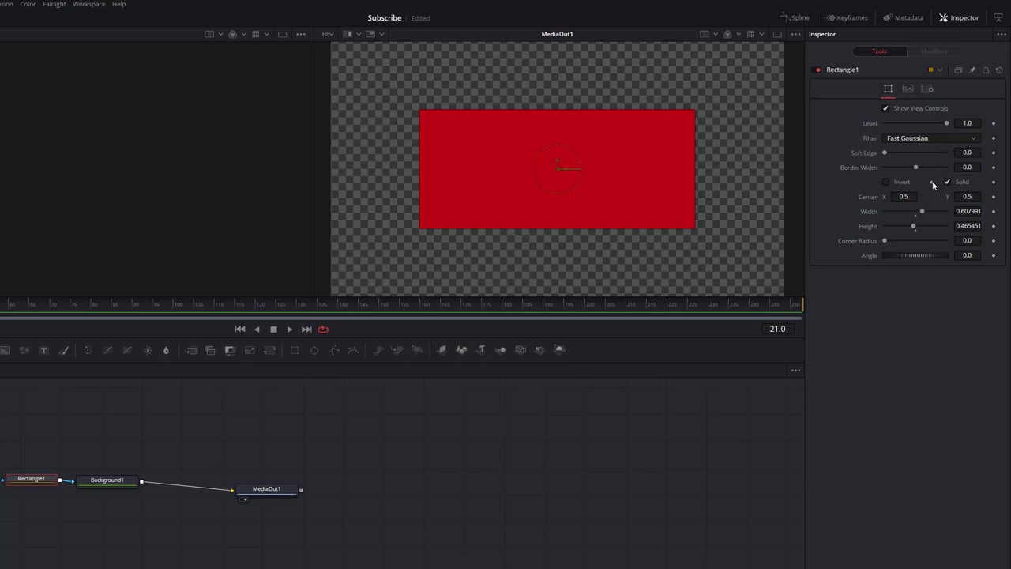
mouse_move(921, 210)
mouse_down()
mouse_move(917, 226)
mouse_move(935, 212)
mouse_up()
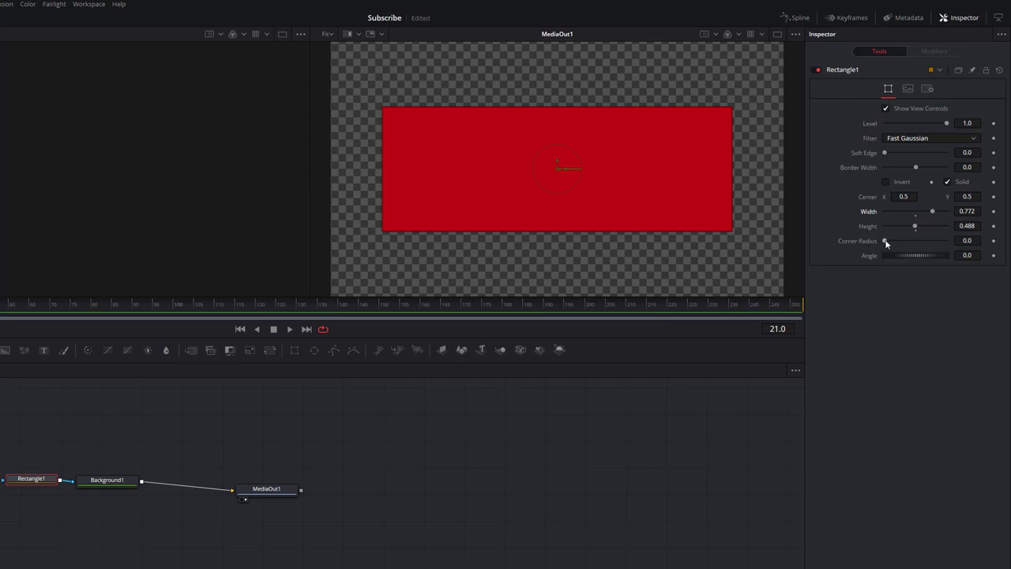
drag(885, 241, 906, 242)
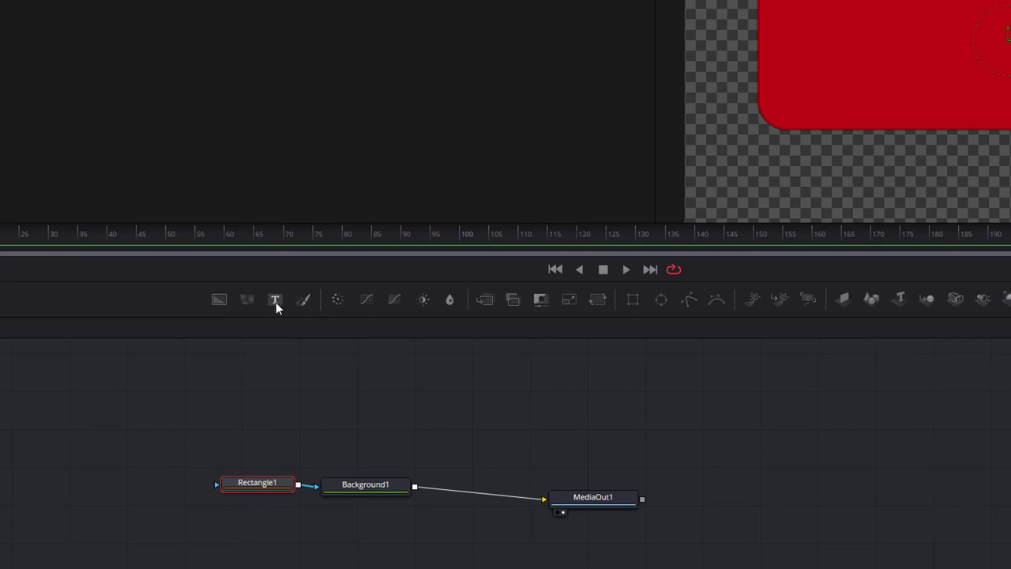
Drop a Text node onto the Background1–MediaOut1 link, creating Text1 and Merge1.
drag(274, 301, 470, 348)
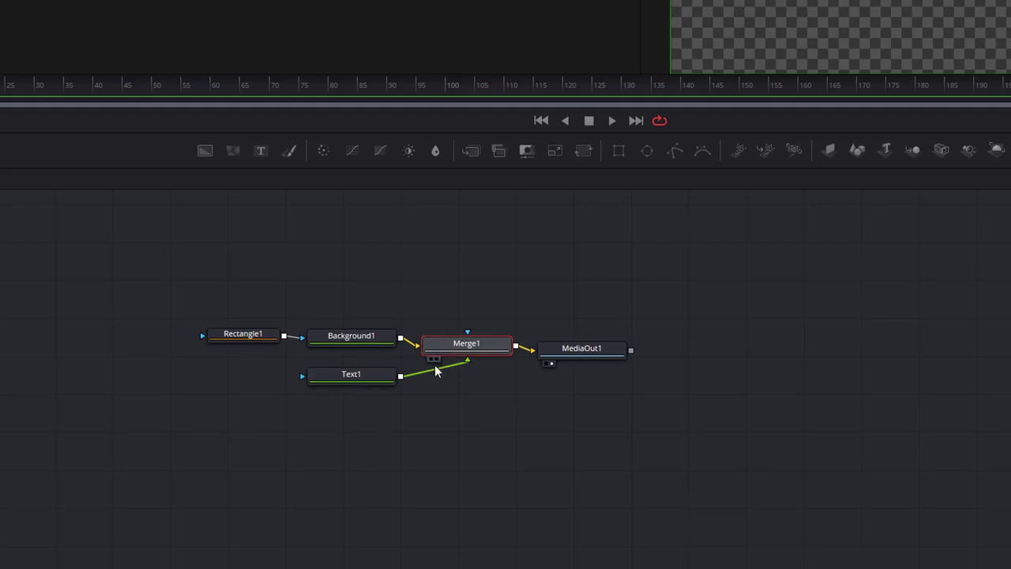
mouse_move(365, 379)
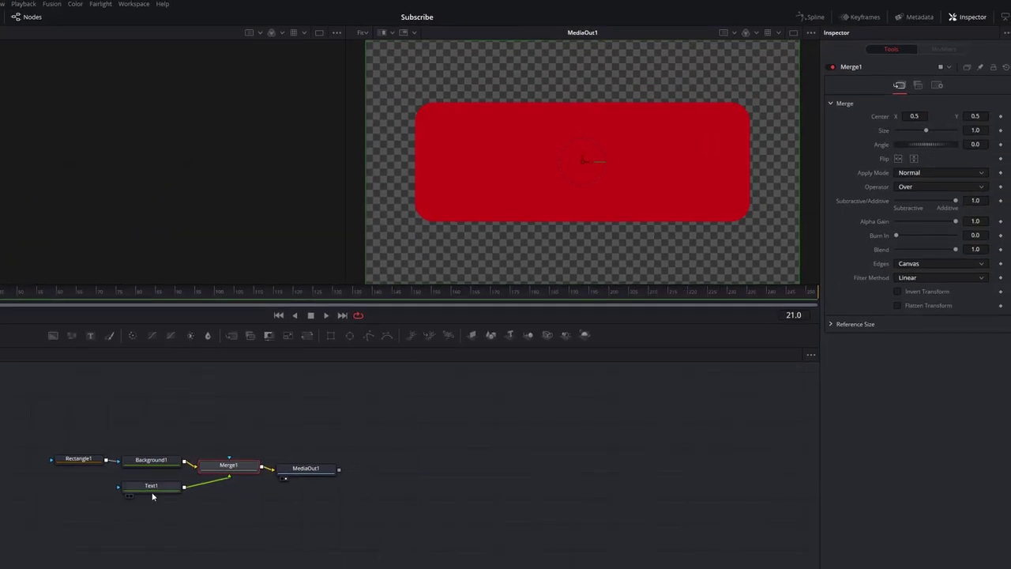
Enter SUBSCRIBE as Text1's styled text, fixing the typo, and enlarge it to size 0.2126.
click(156, 490)
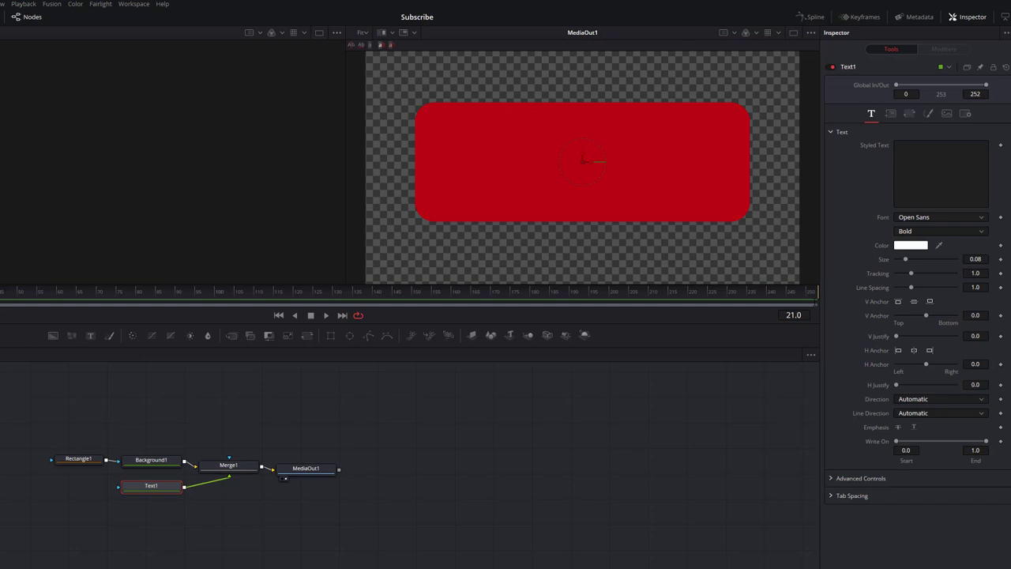
click(921, 146)
text(SUBSCRIVE)
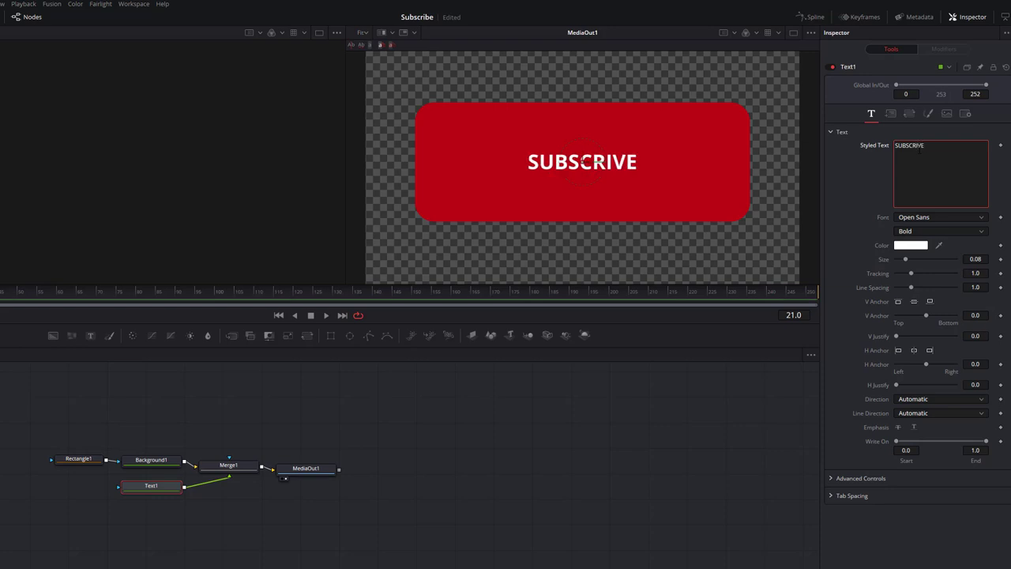
key(BackSpace)
key(BackSpace)
text(BE)
drag(904, 260, 920, 266)
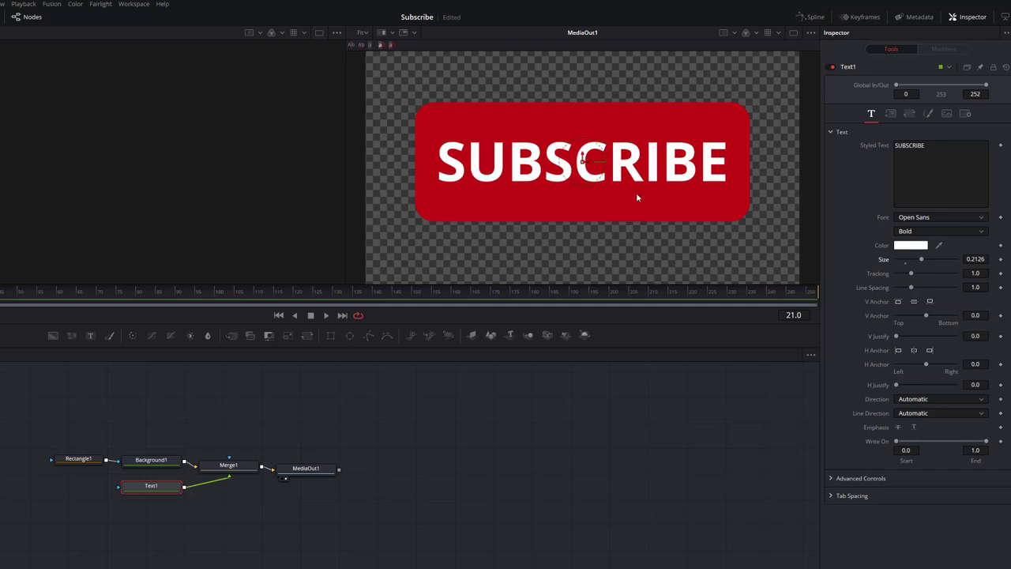
Reshape Rectangle1 to 0.787118 wide by 0.392030 high so it hugs the SUBSCRIBE lettering.
click(88, 460)
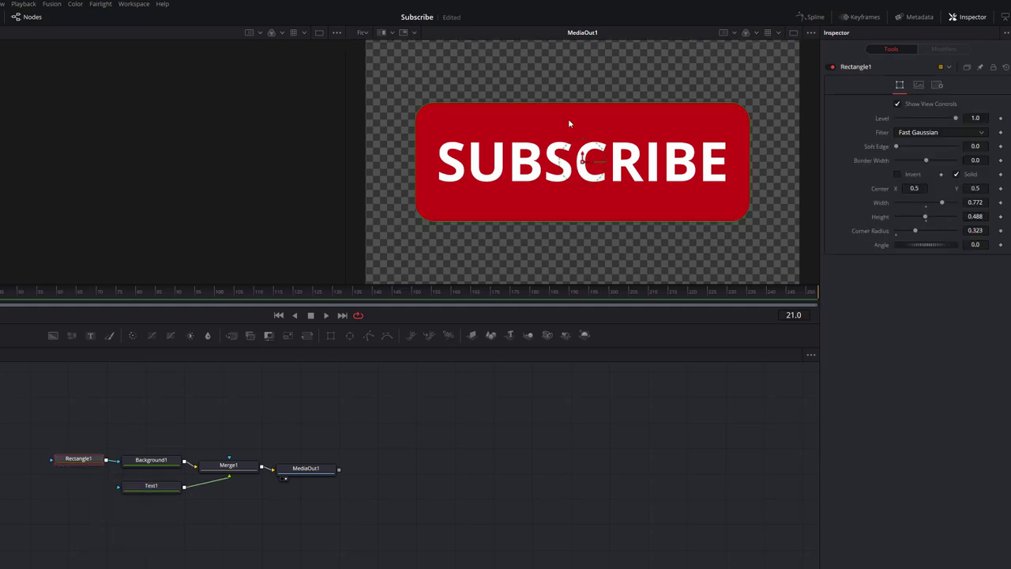
drag(590, 104, 589, 117)
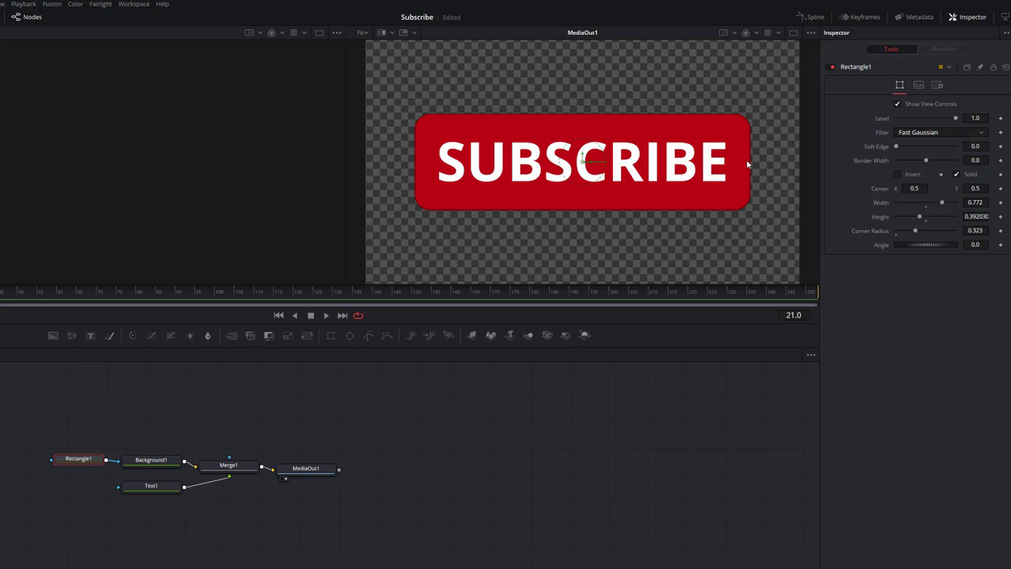
drag(749, 162, 753, 165)
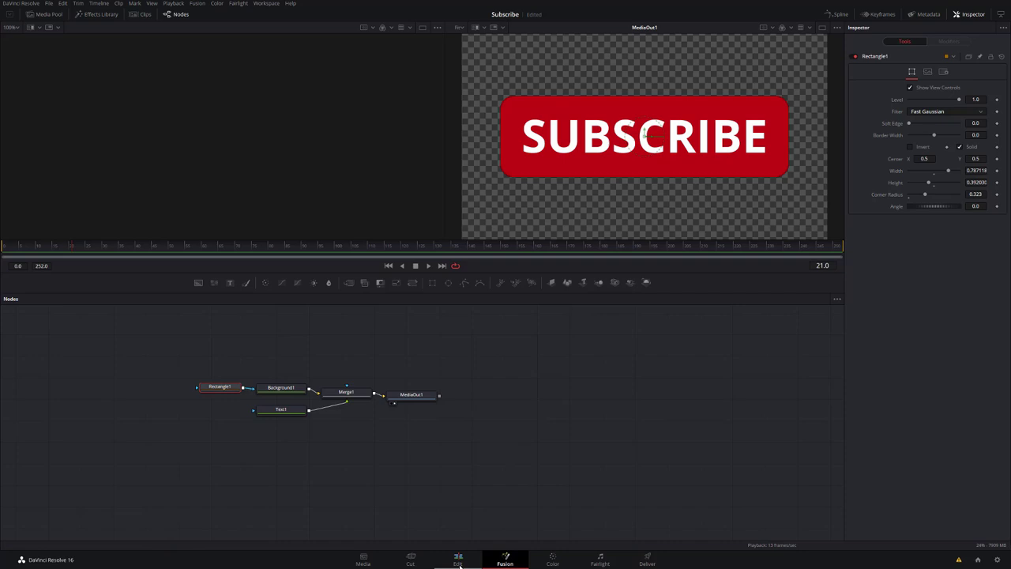
On the Edit page, scale the Fusion clip overlay to 0.272 and move it to 696.198, -432 in the lower right.
click(459, 559)
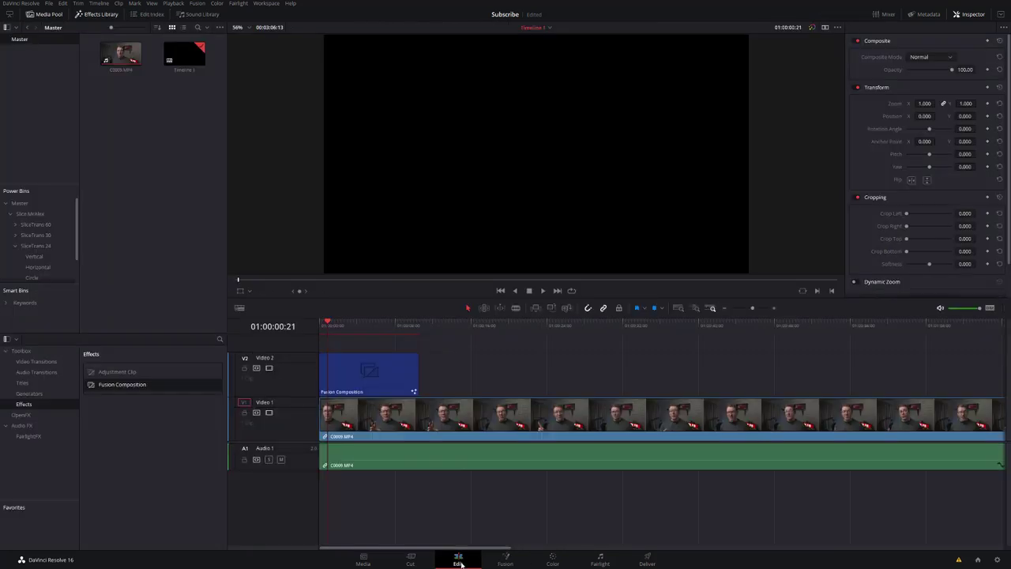
drag(330, 329, 367, 327)
click(381, 382)
click(382, 382)
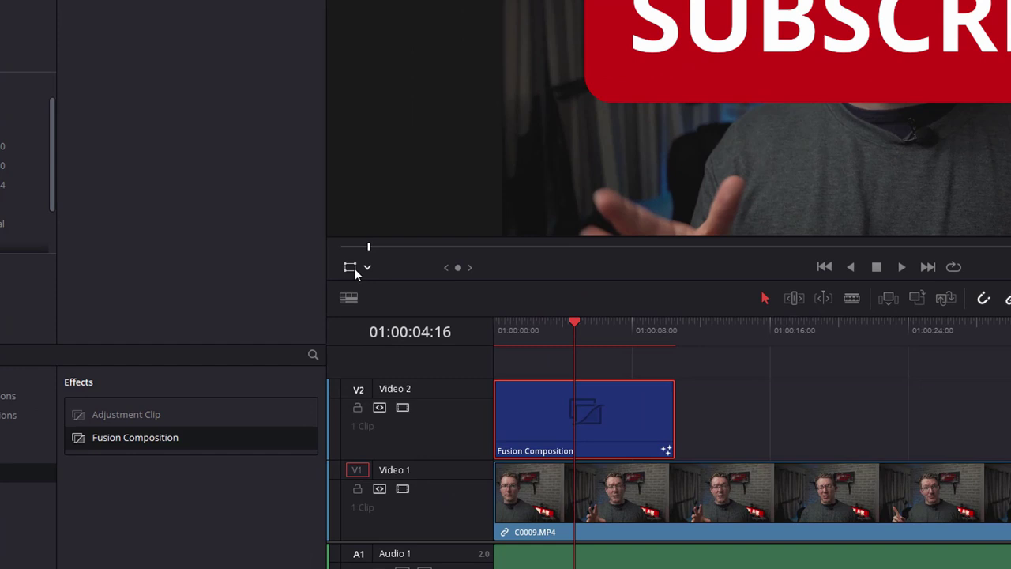
click(350, 267)
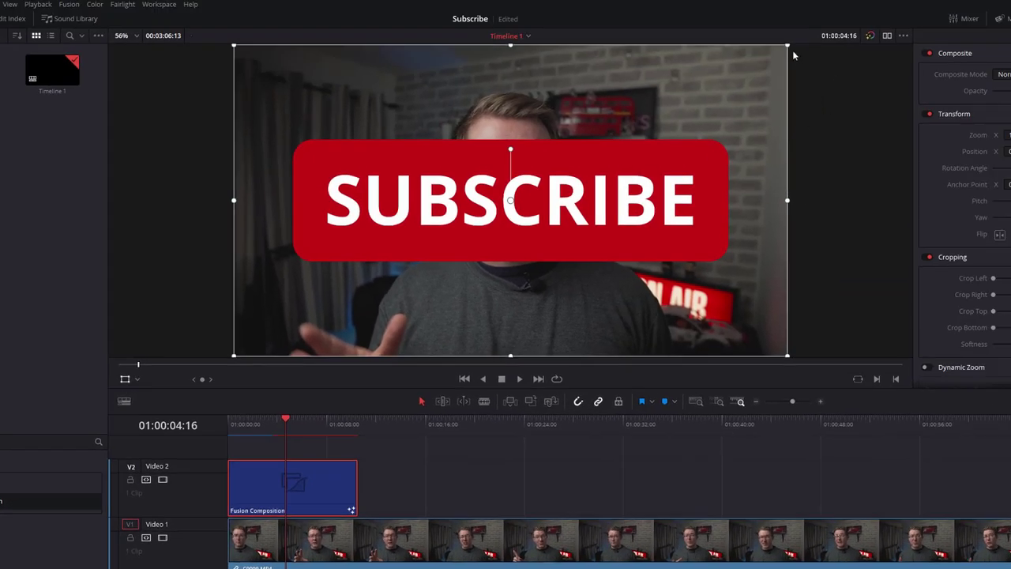
drag(788, 45, 588, 159)
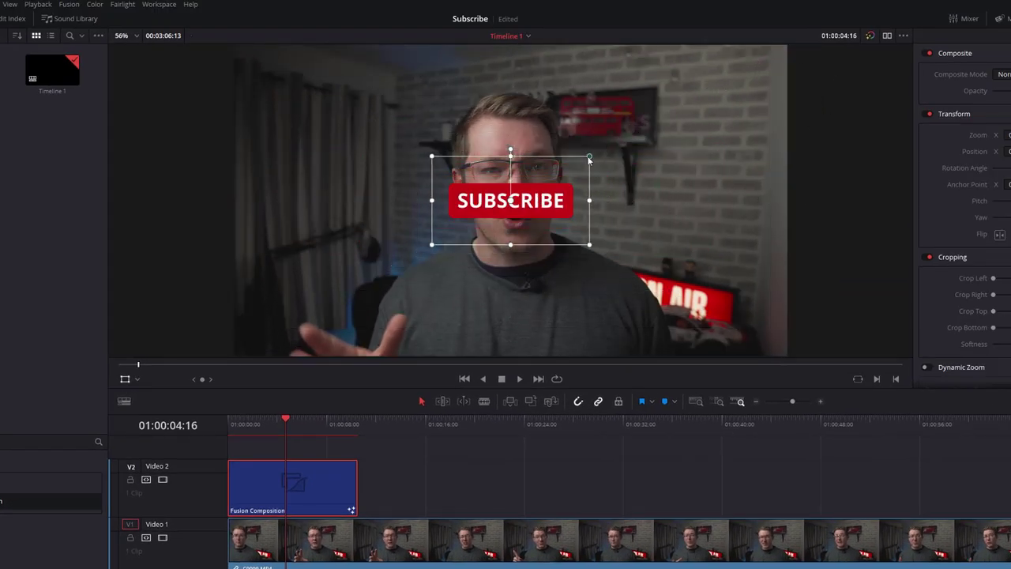
drag(529, 209, 730, 334)
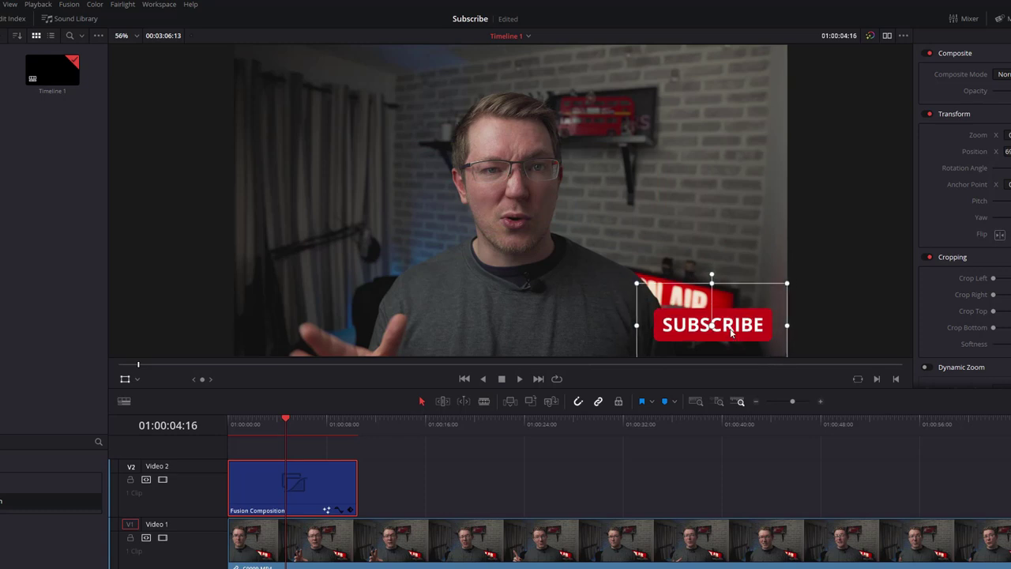
click(244, 424)
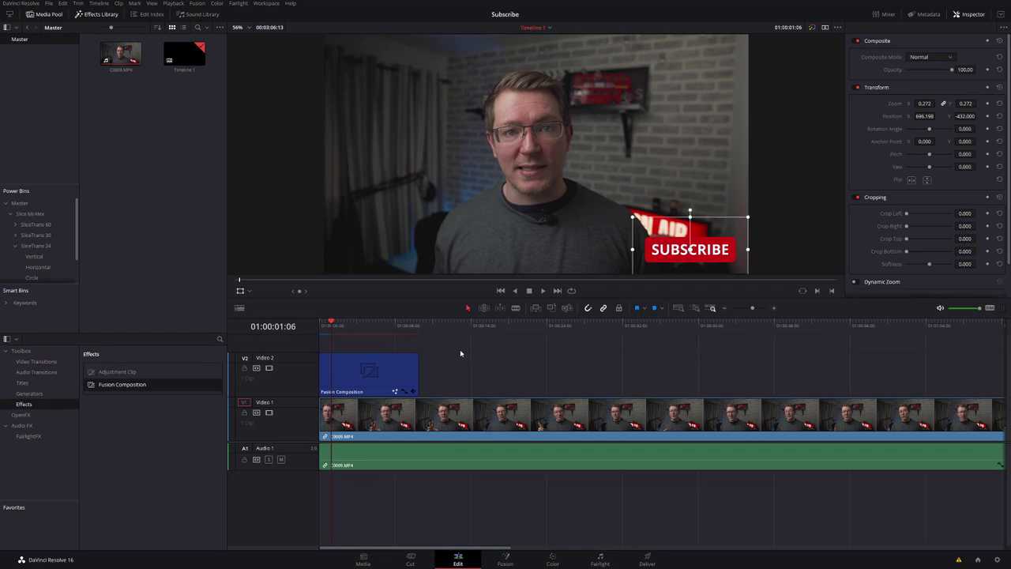
Back in Fusion, select the button's nodes and move MediaOut1 right to make room after Merge1.
click(505, 558)
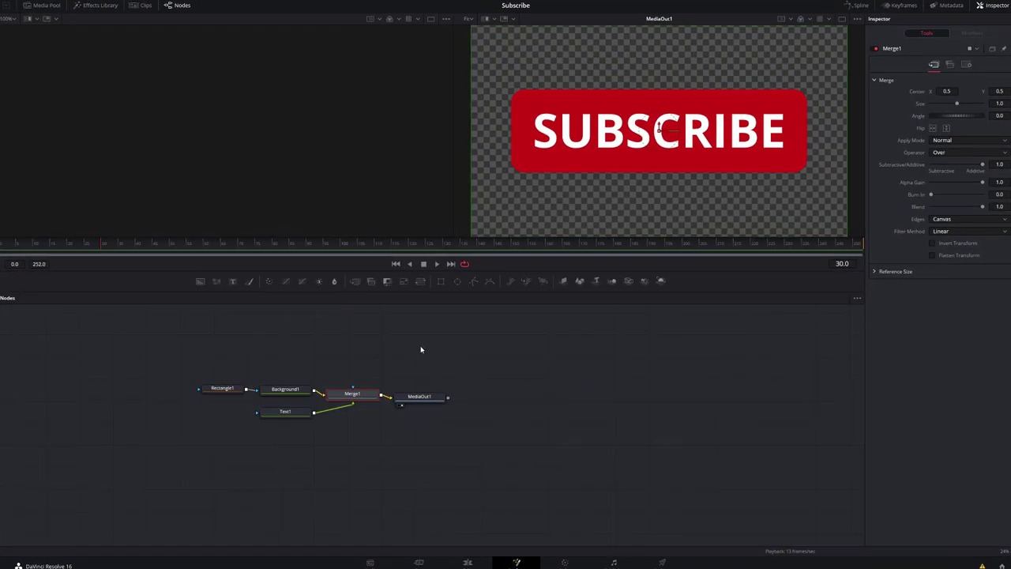
drag(207, 347, 331, 402)
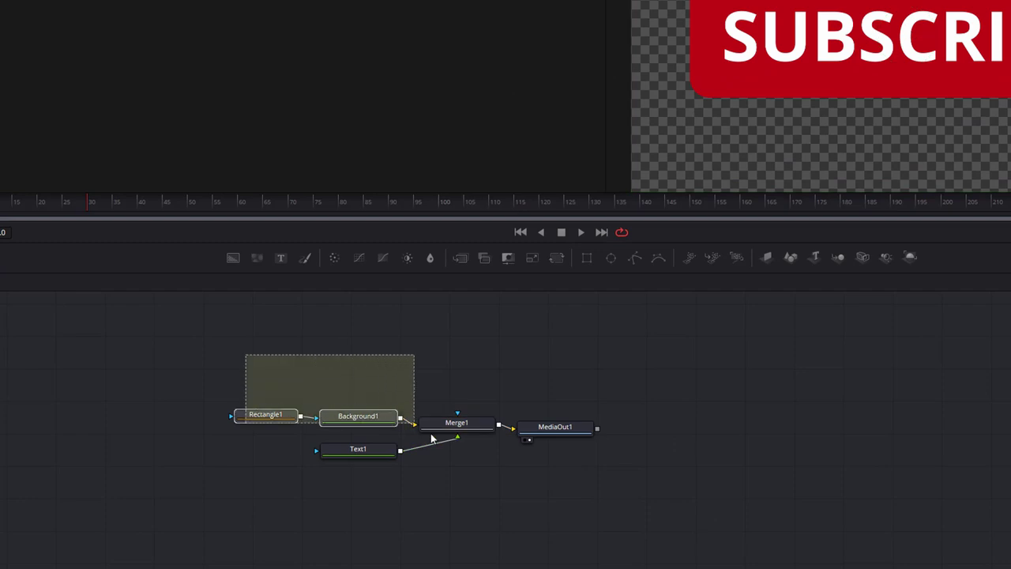
drag(431, 435, 486, 499)
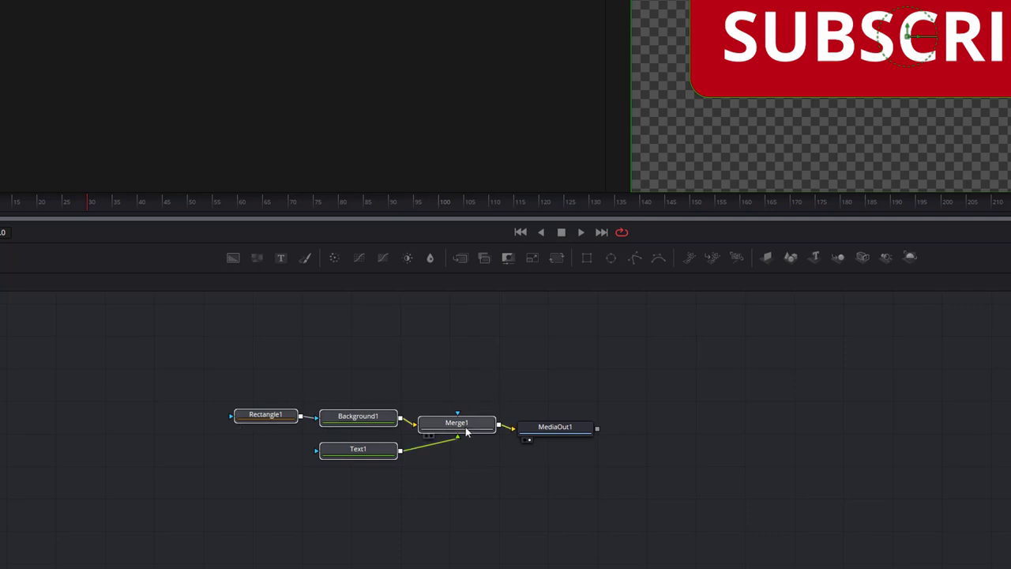
drag(548, 433, 677, 428)
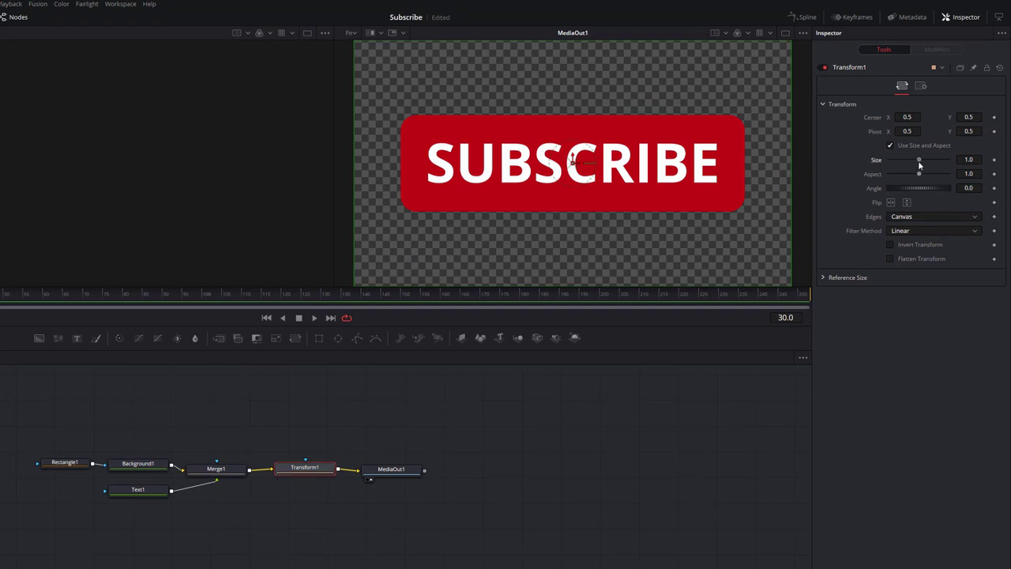
Try a slightly larger Transform1 size, reset size, aspect and angle, then drag Size to 0.0.
drag(919, 161, 916, 191)
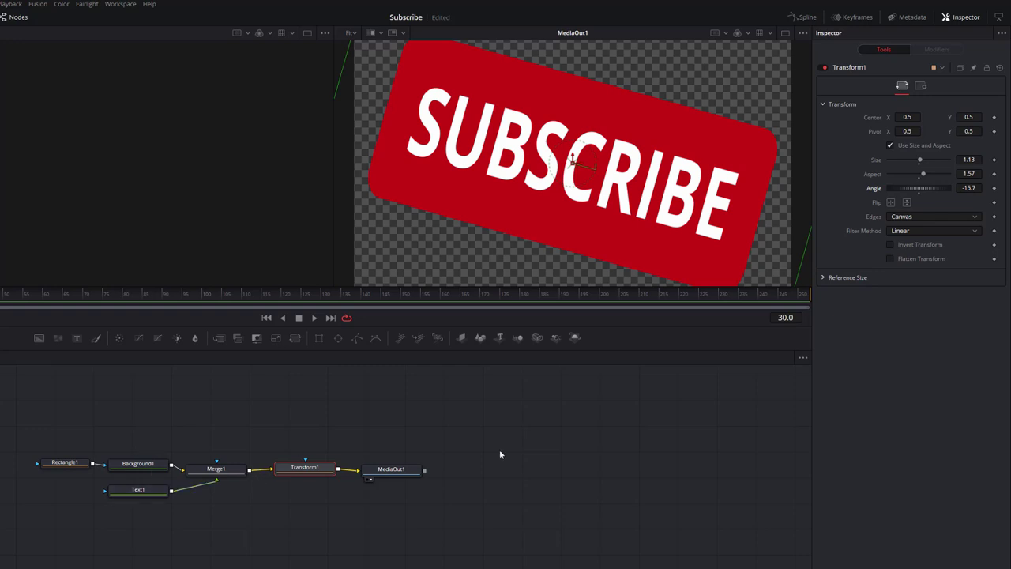
click(1000, 68)
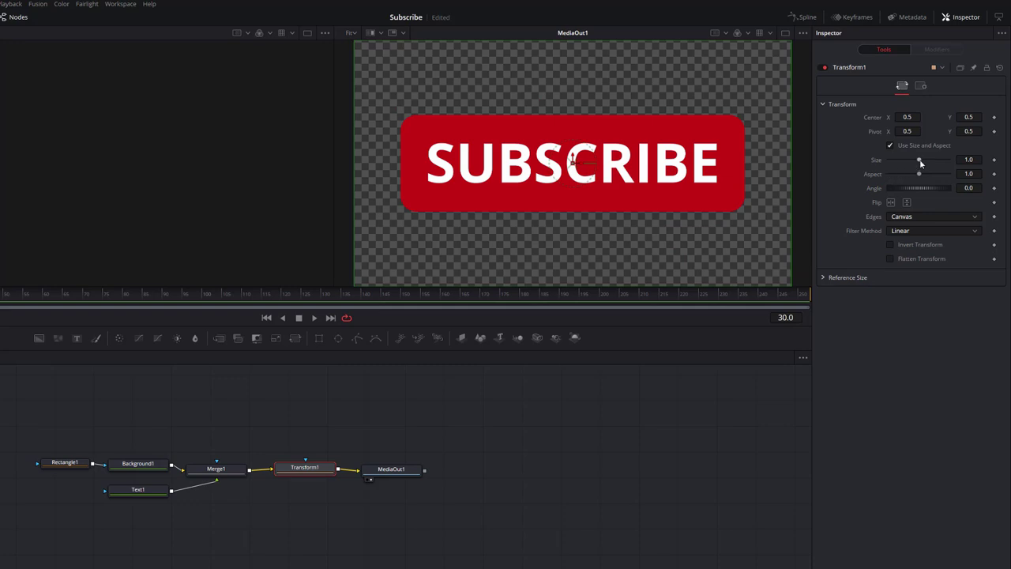
drag(921, 162, 824, 163)
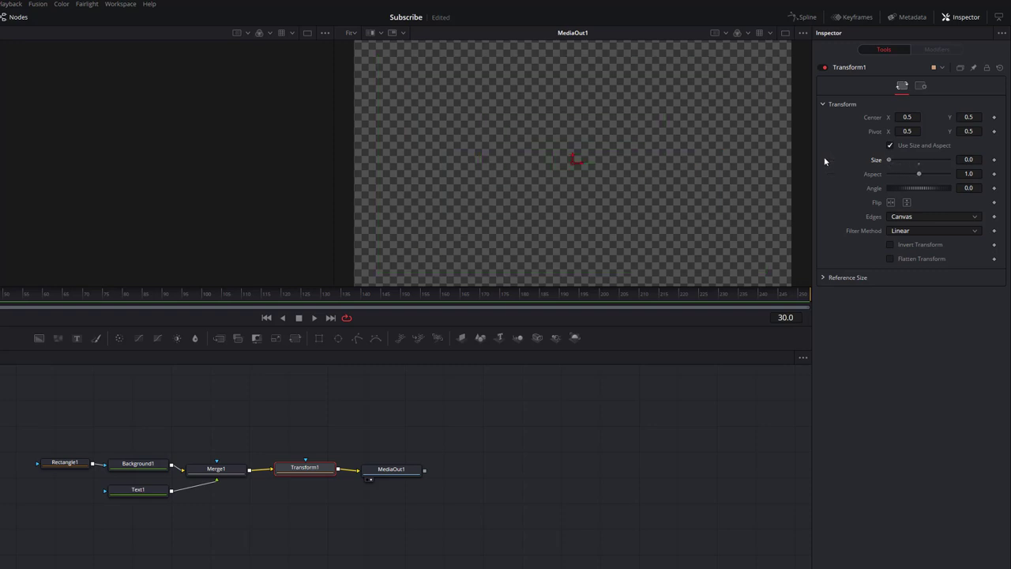
Restore Size to 1.0 and set a full-size Size keyframe at frame 10.
double_click(876, 162)
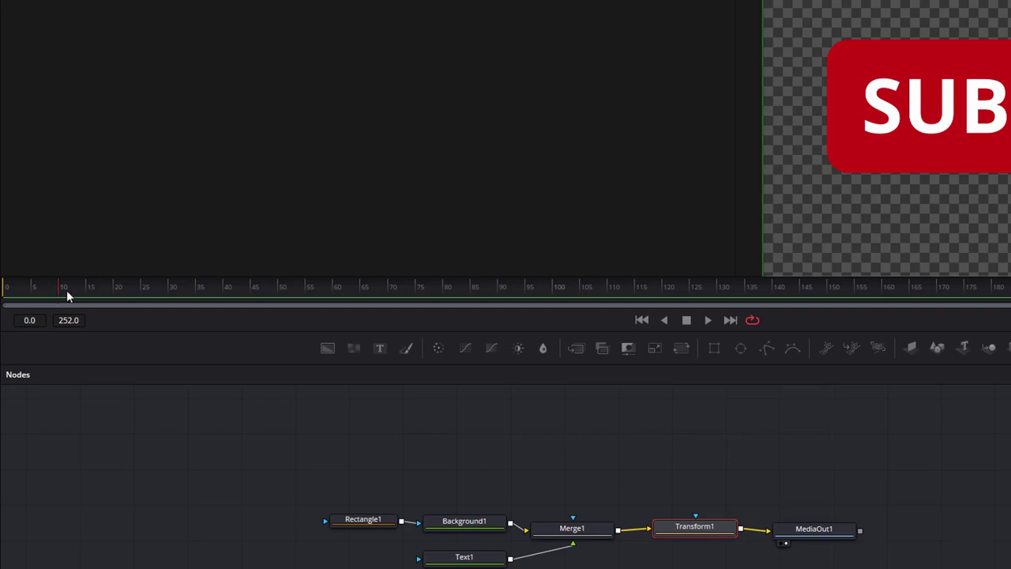
drag(59, 289, 138, 292)
drag(154, 291, 60, 293)
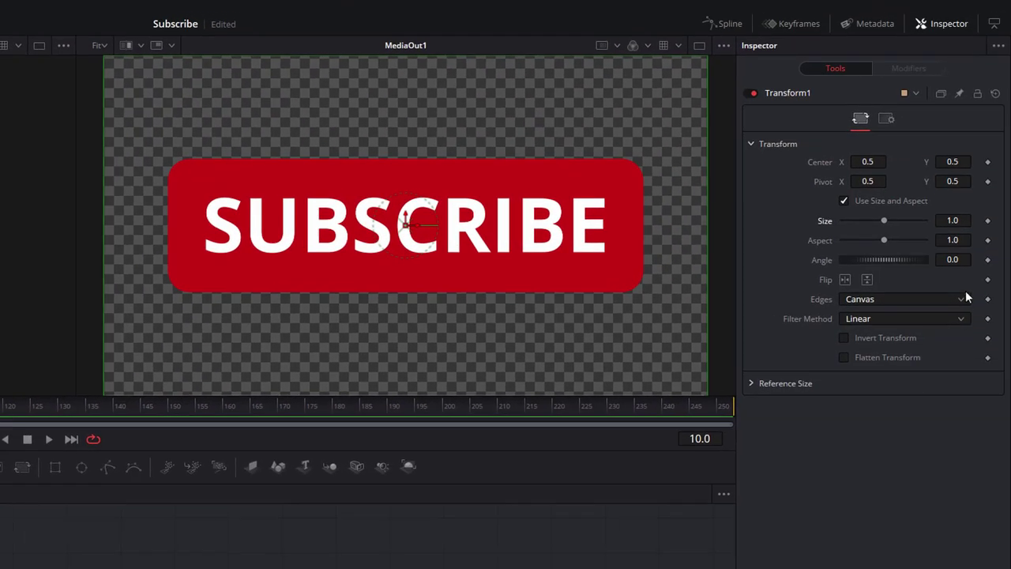
click(988, 220)
click(987, 221)
Set Size to 0.0 at frame 0 and play back to preview the scale-in.
drag(885, 218, 186, 342)
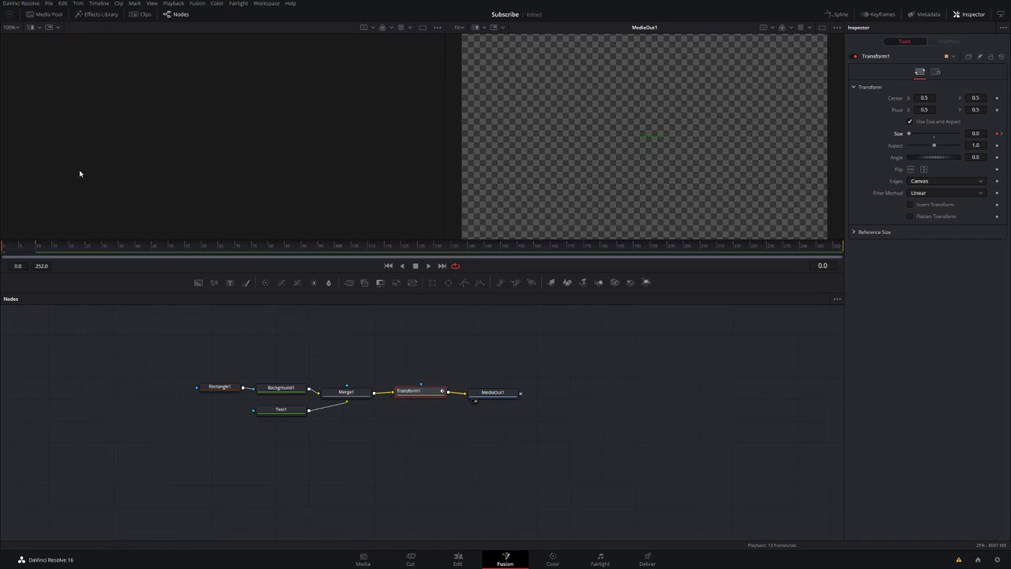
click(427, 266)
click(418, 267)
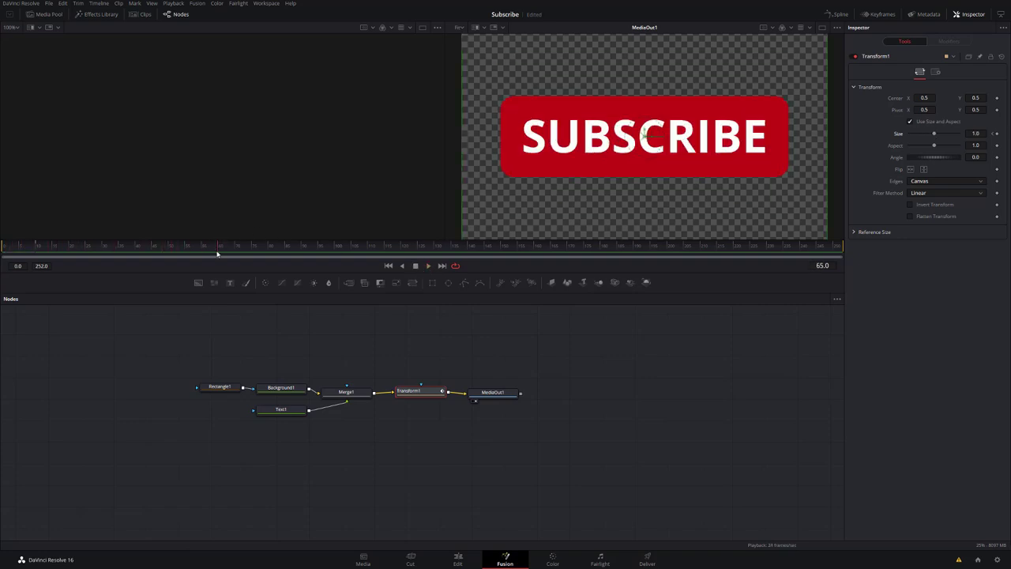
drag(242, 250, 594, 252)
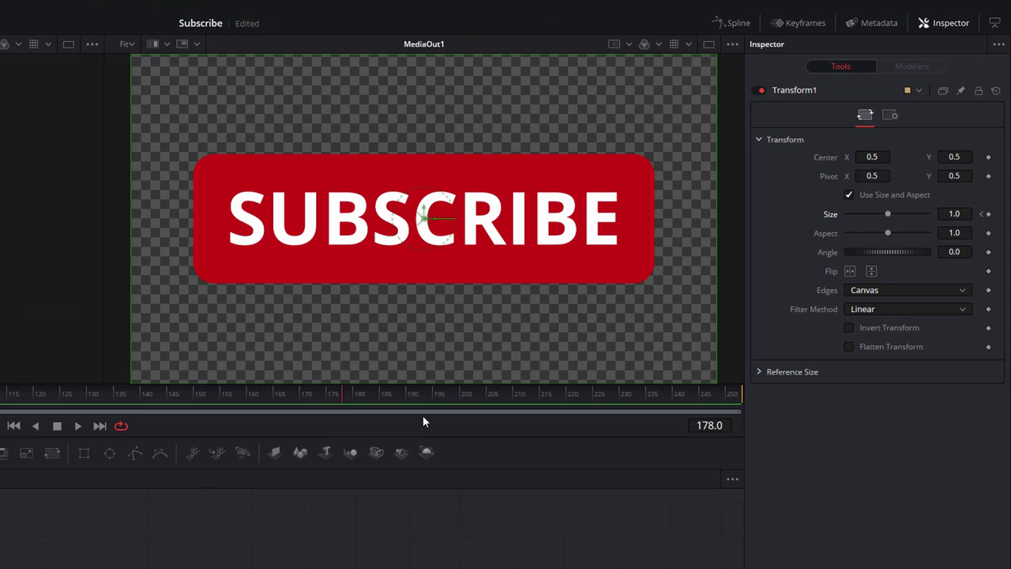
Save the project, then keyframe Size 1.0 at frame 244 and 0.0 at frame 252.
drag(423, 417, 684, 421)
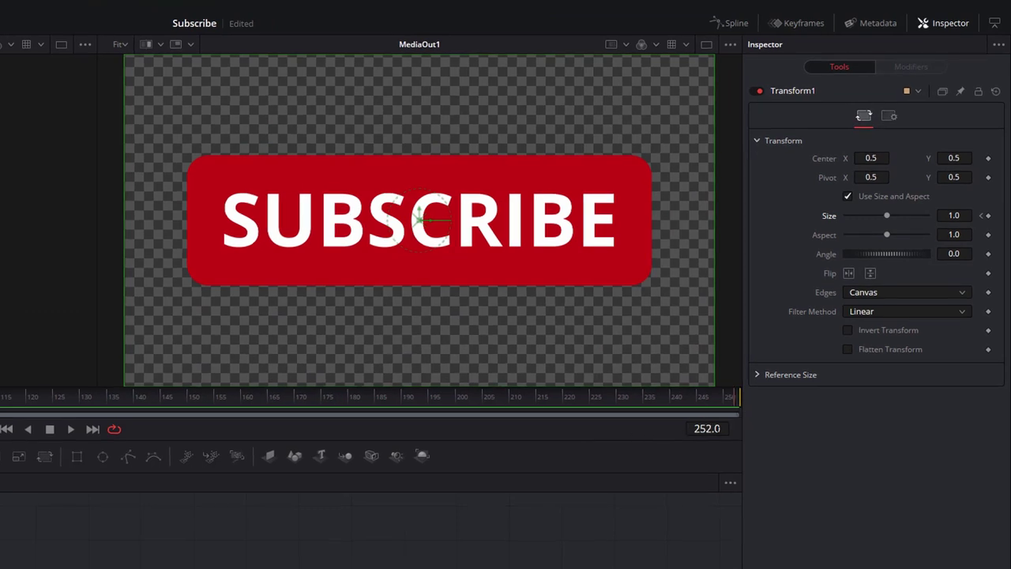
key(ctrl+s)
click(988, 217)
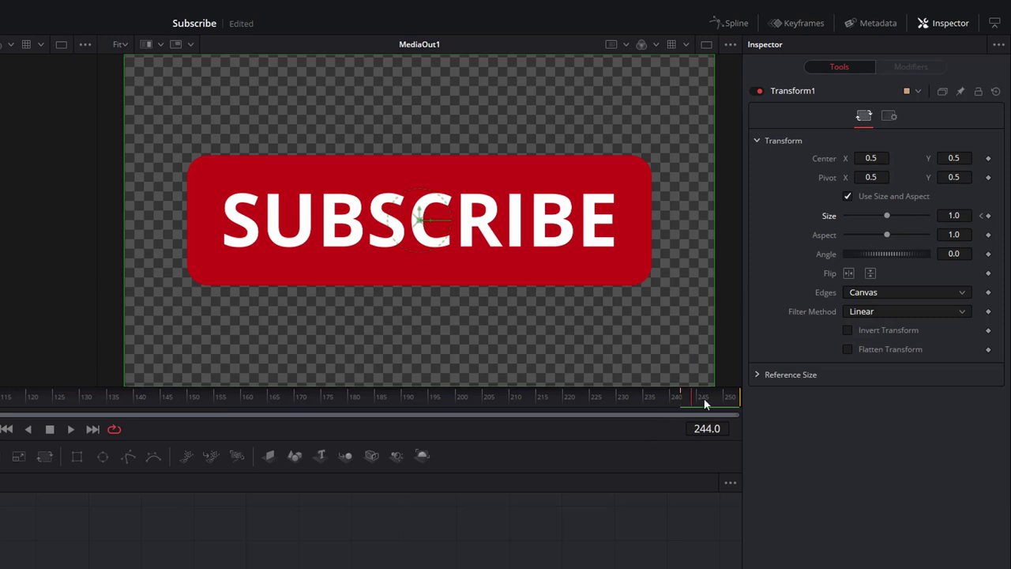
drag(885, 223, 786, 215)
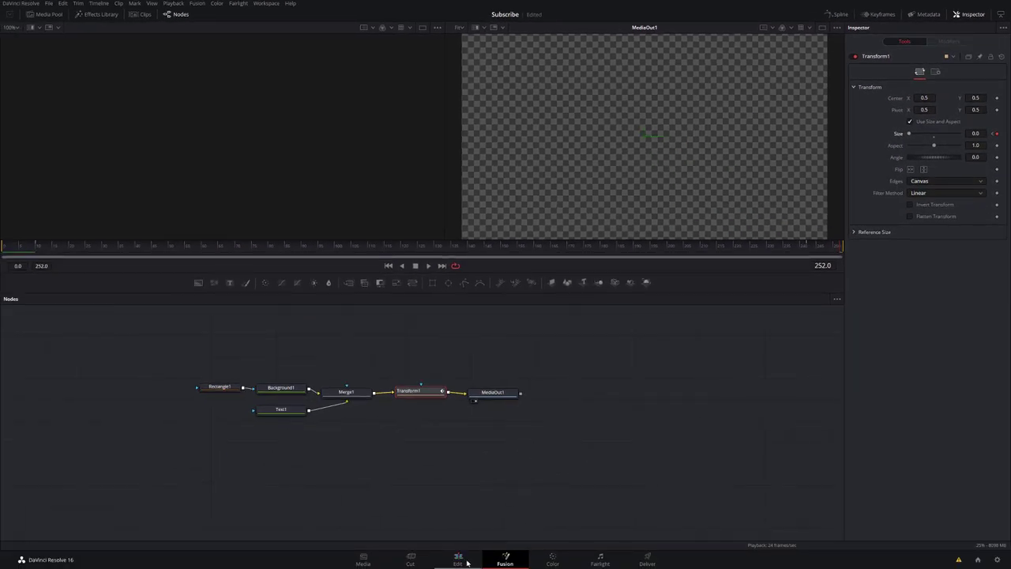
On the Edit page, play the timeline and jump ahead to check the SUBSCRIBE button's ending.
click(464, 562)
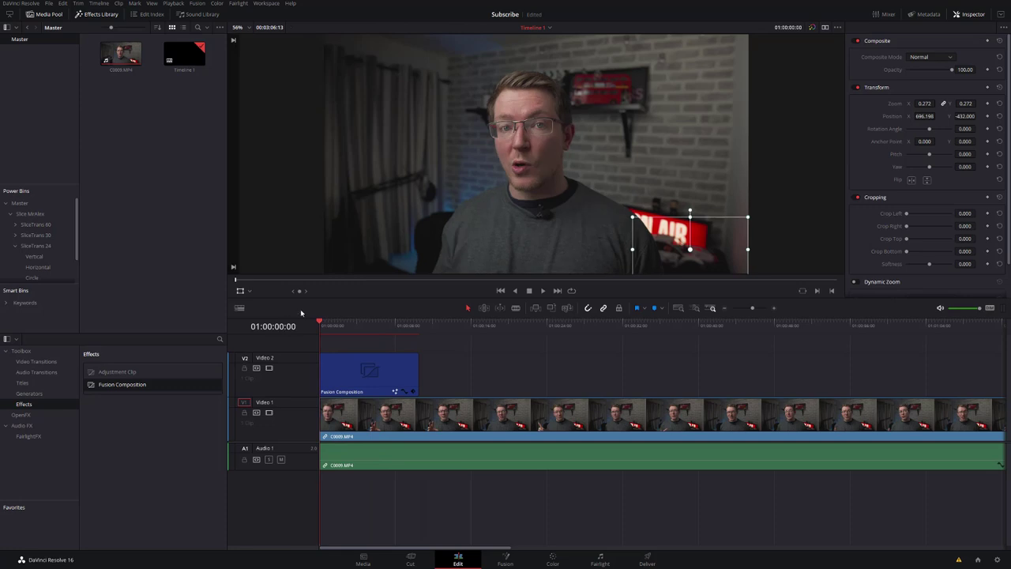
key(space)
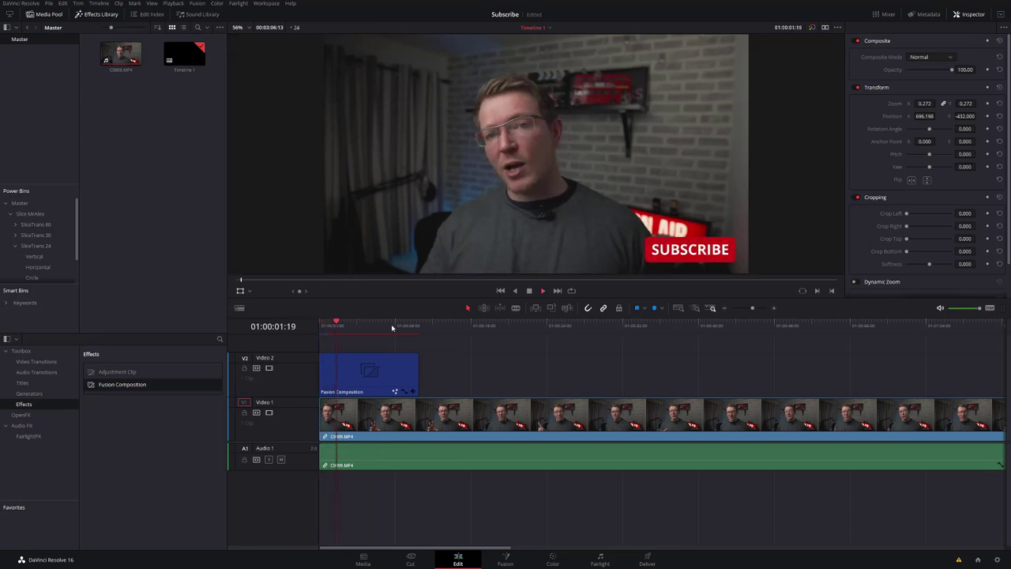
click(391, 324)
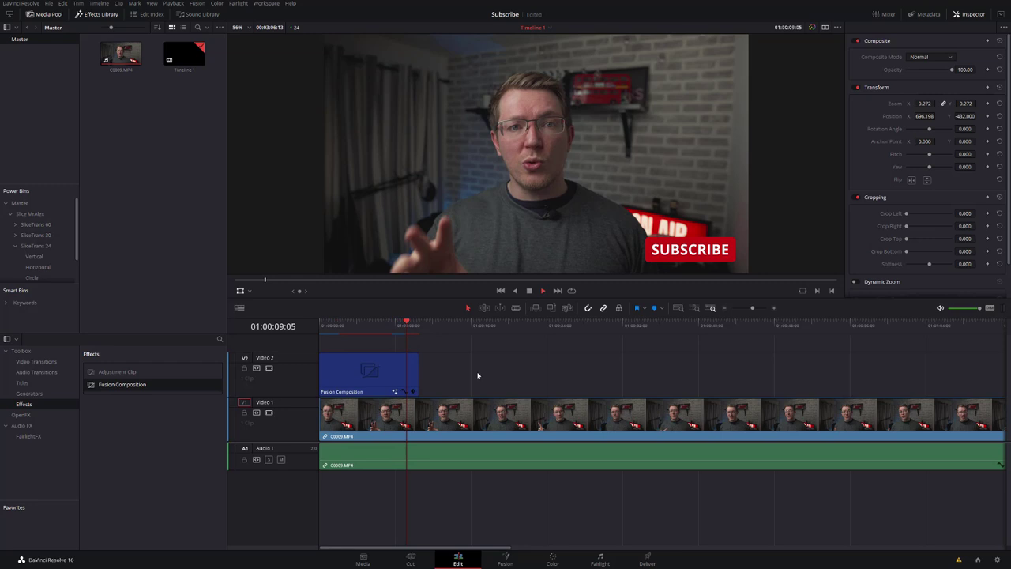